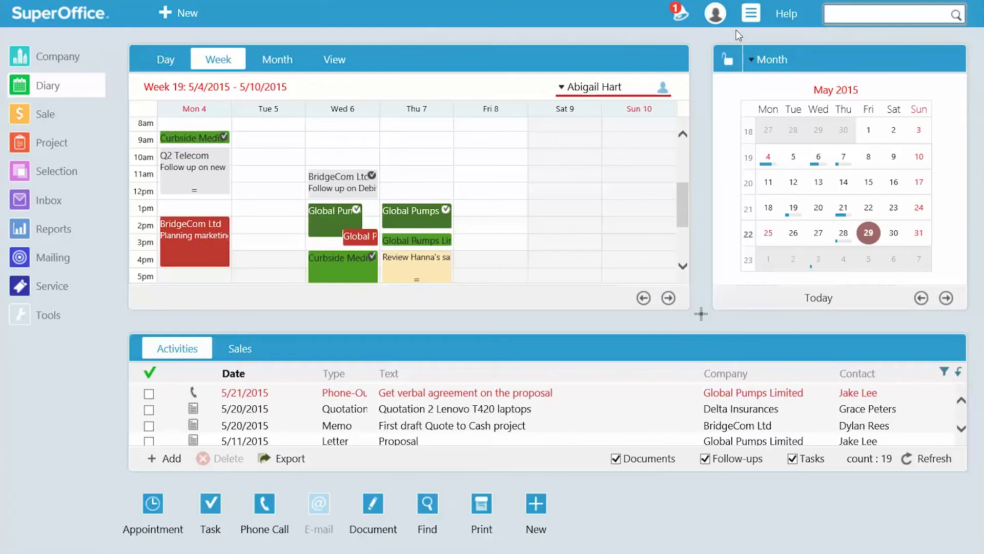
Start the SuperOffice Web Tools wizard from the Download menu and choose Personal computer.
left_click(751, 14)
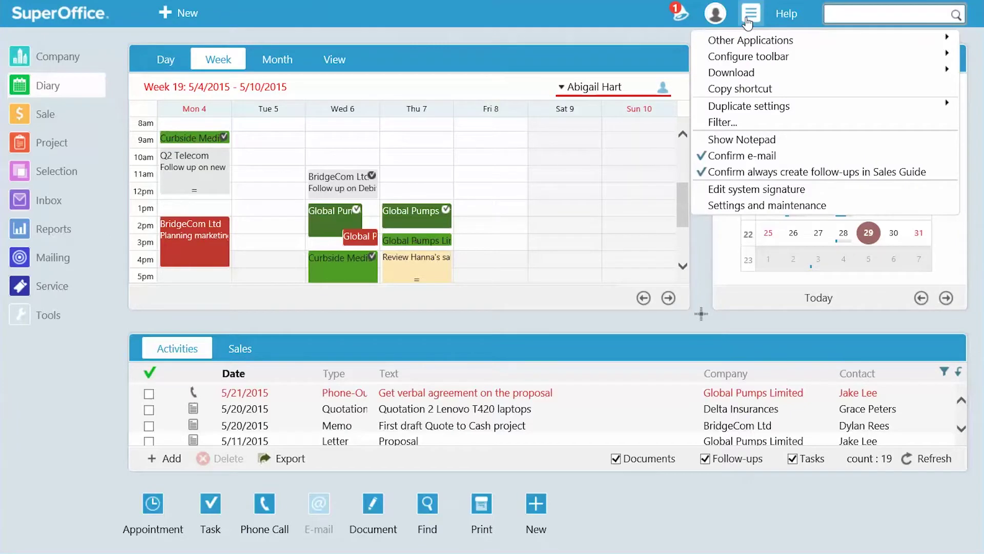
mouse_move(731, 72)
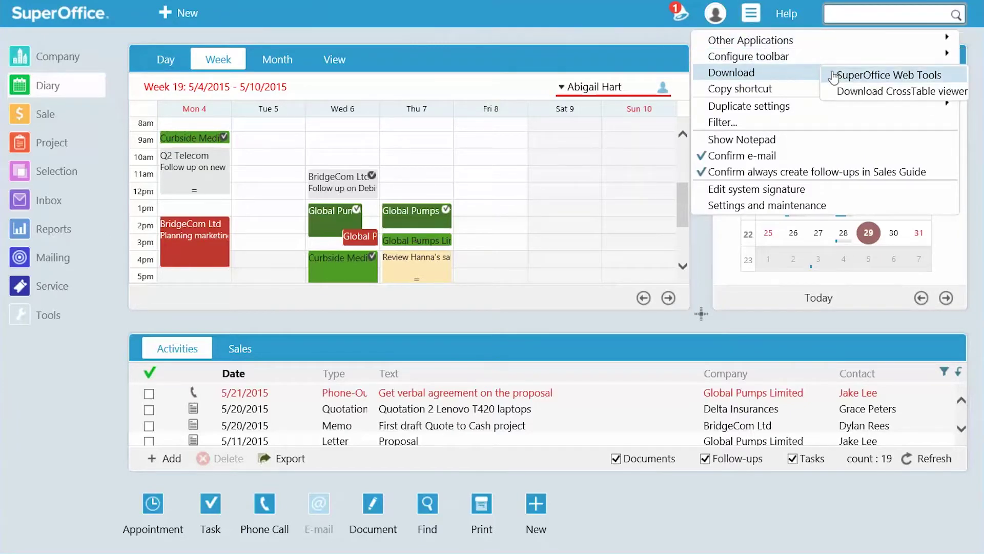
left_click(832, 75)
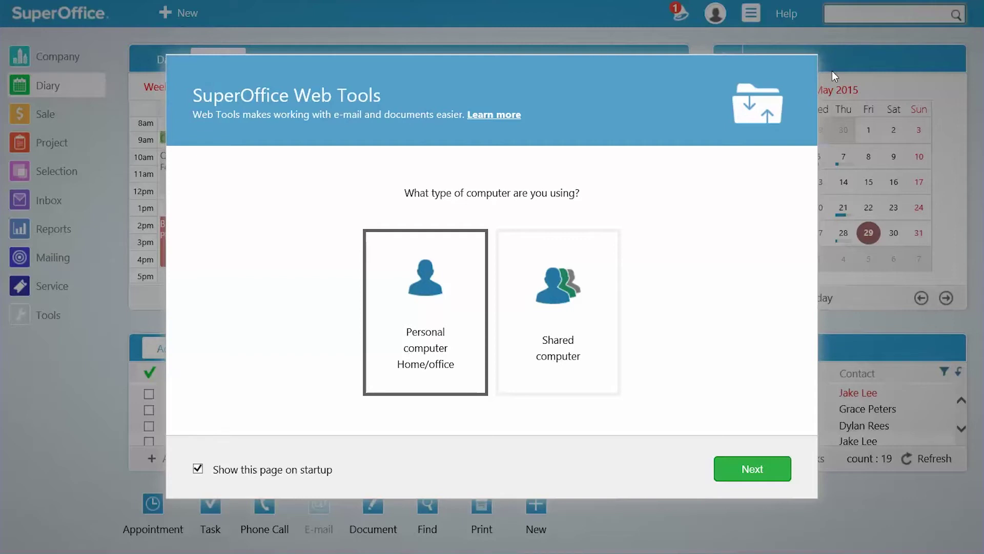
left_click(588, 284)
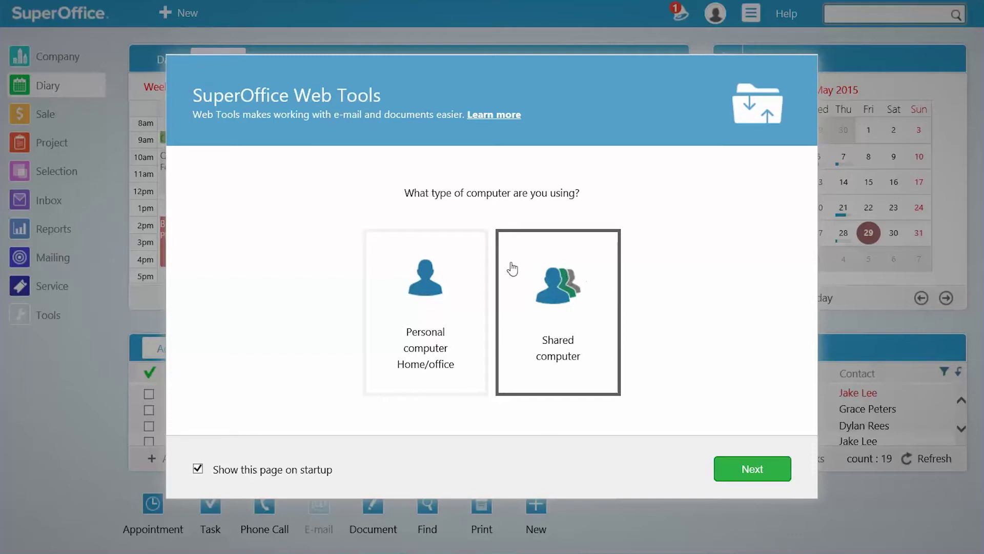
left_click(463, 271)
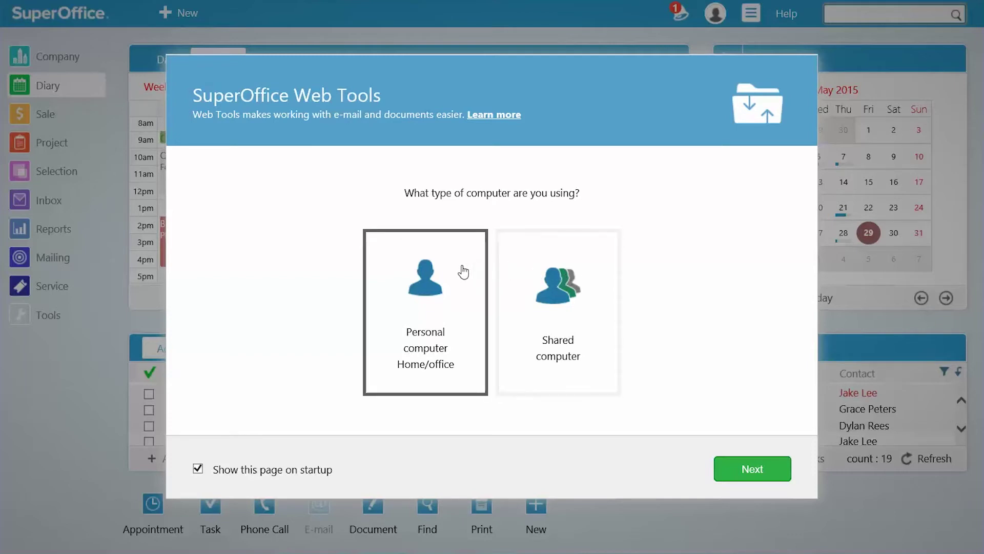
Choose Outlook as the e-mail service (after trying SuperOffice) and continue to the download step.
left_click(737, 481)
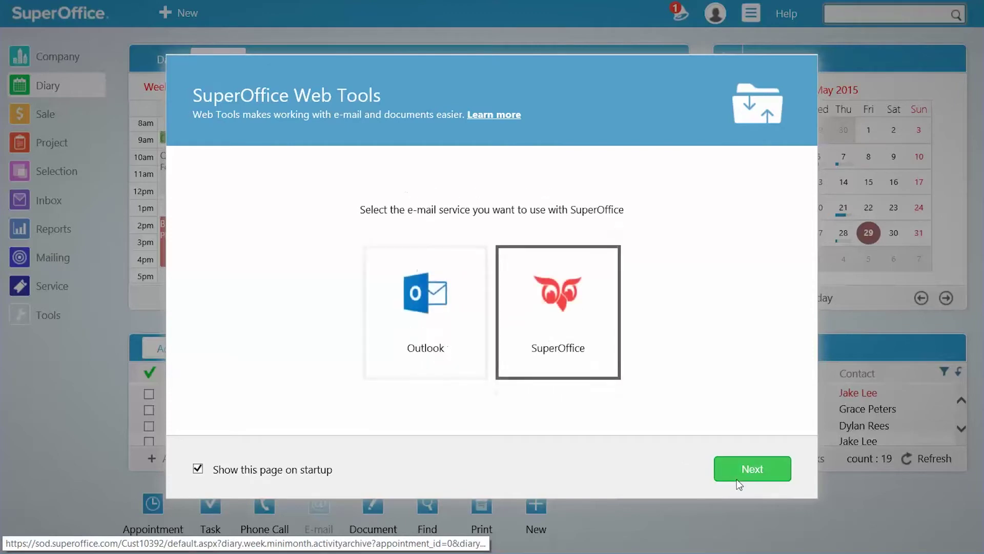
left_click(473, 371)
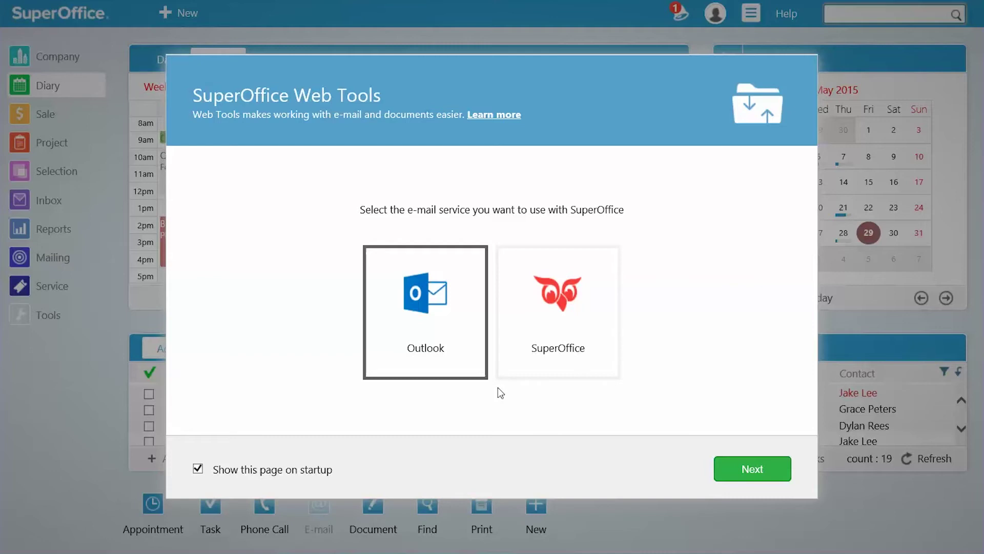
left_click(548, 367)
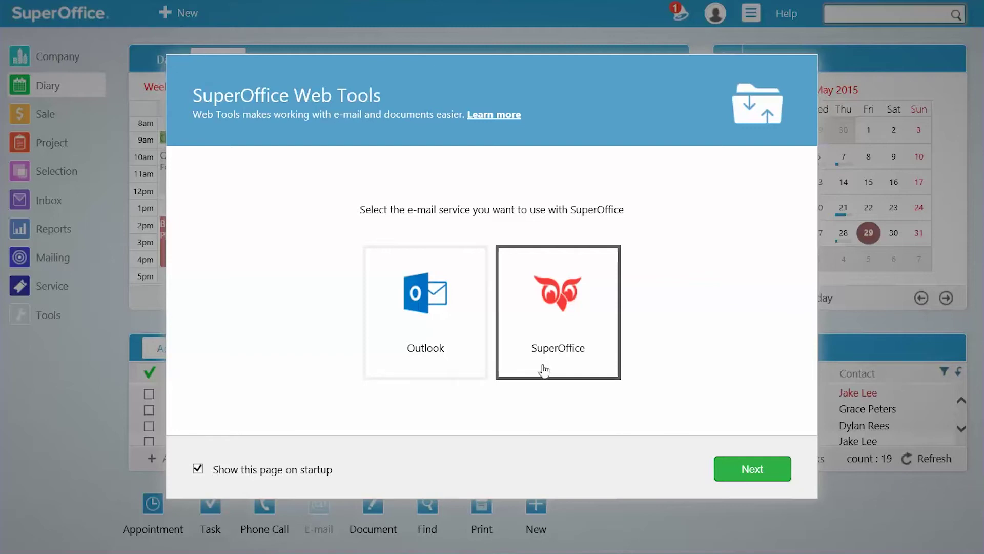
left_click(460, 362)
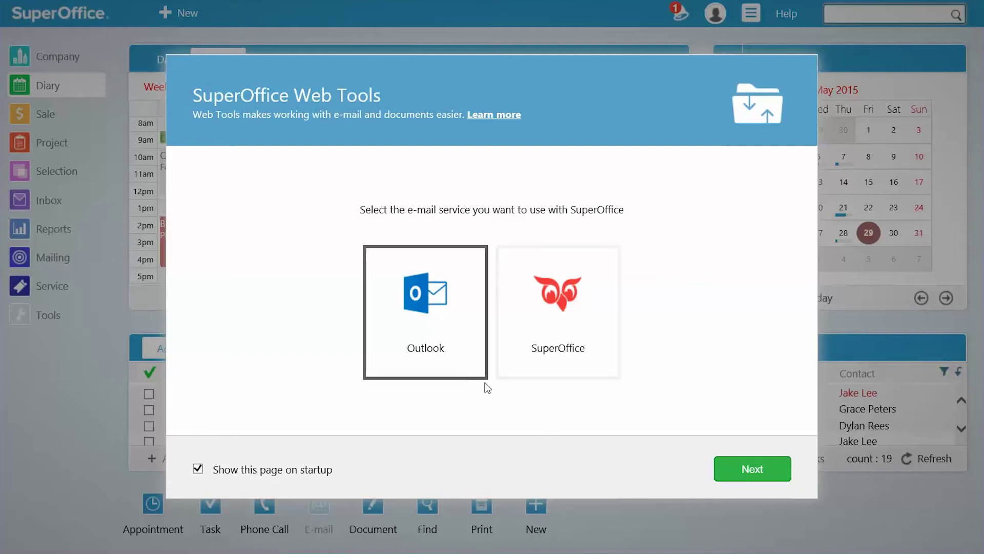
left_click(730, 467)
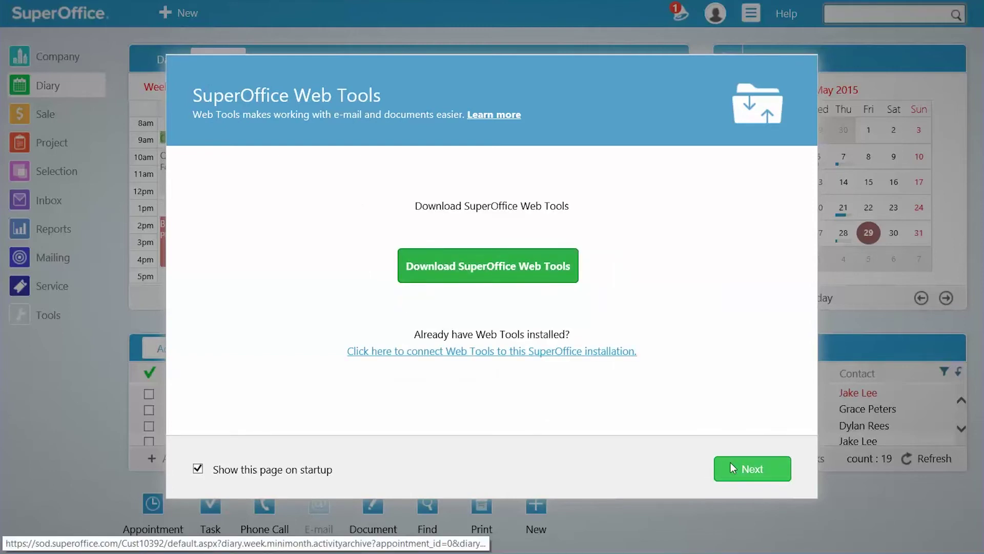
Download and run the installer, install Mail Link and Web Tools, then finish the wizard.
left_click(558, 267)
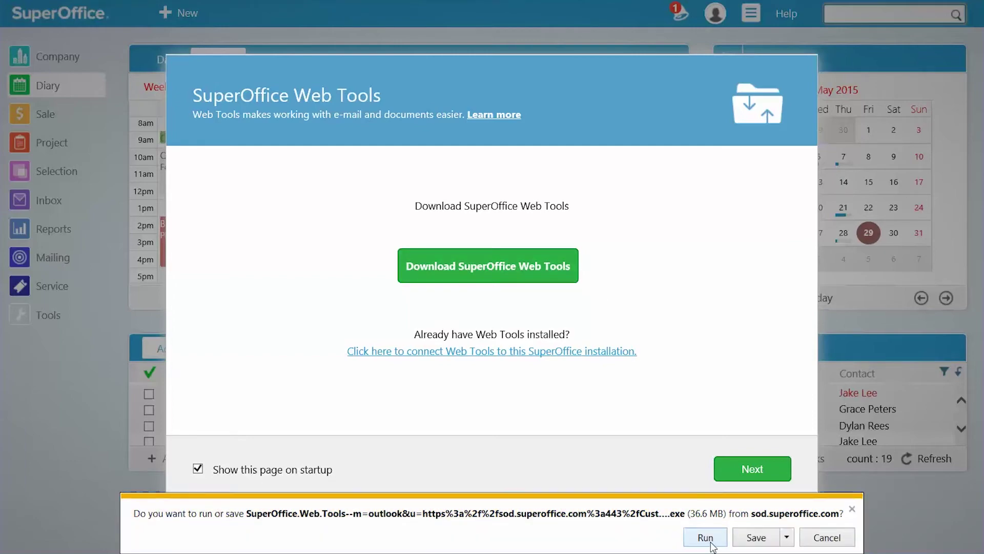
left_click(705, 536)
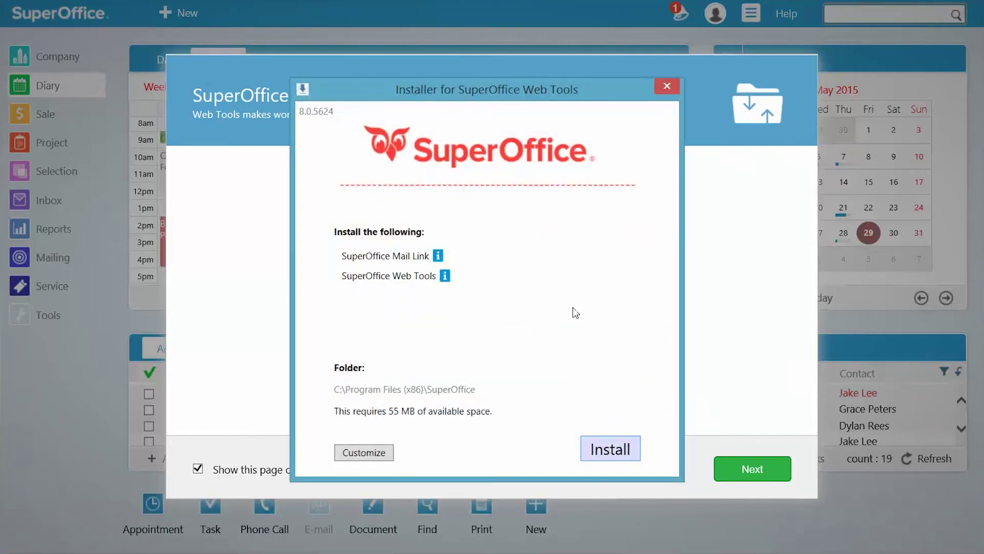
left_click(608, 444)
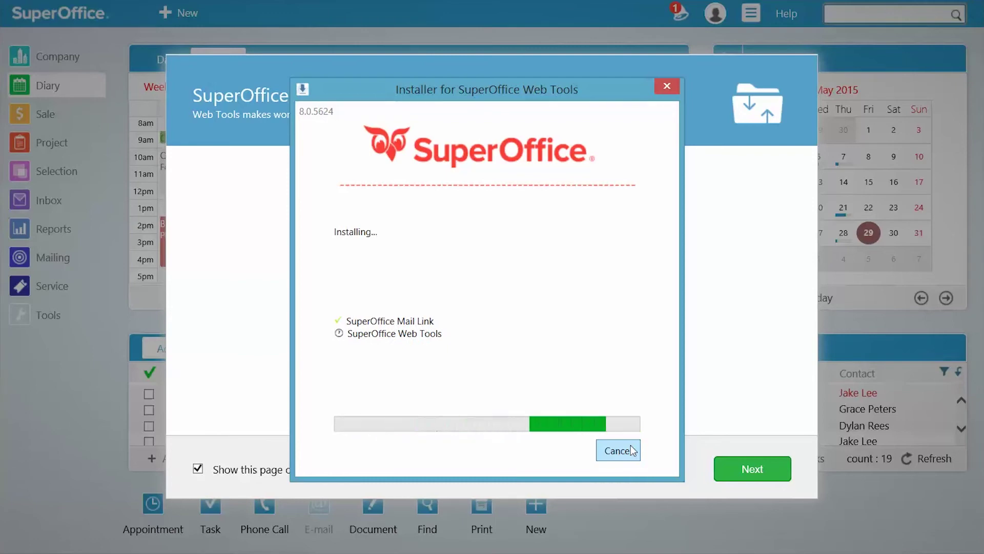
left_click(632, 448)
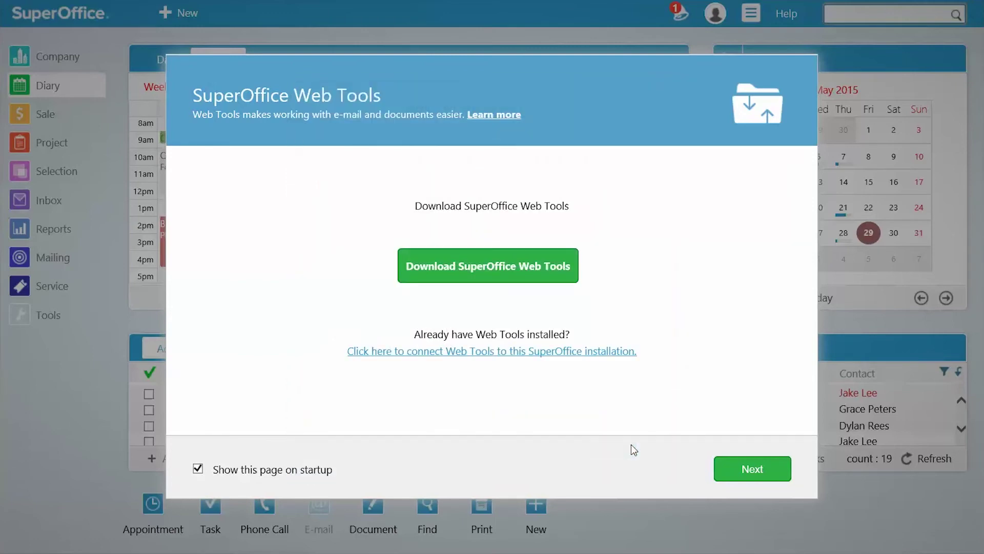
left_click(752, 468)
Close the wizard and log out from the user menu to reach the login screen.
left_click(752, 469)
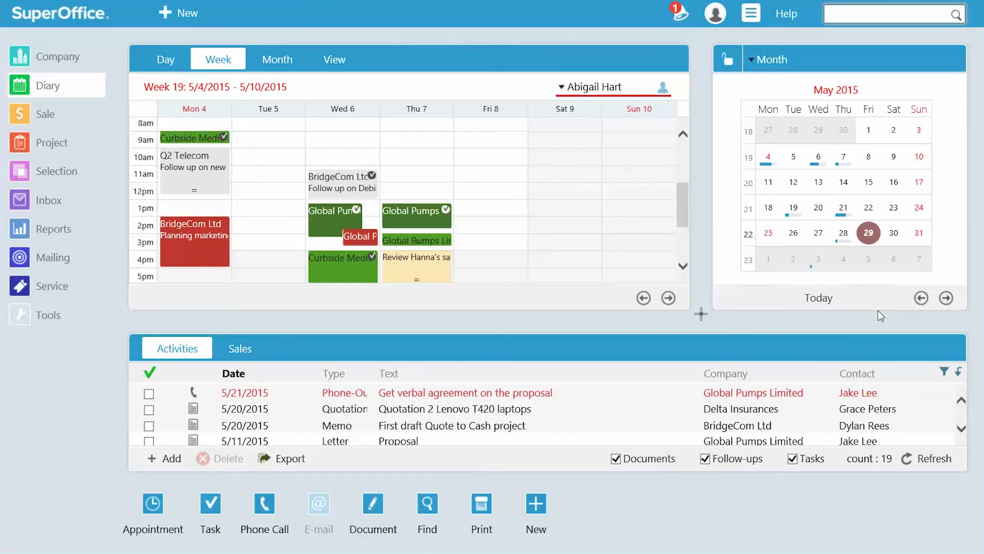
left_click(715, 13)
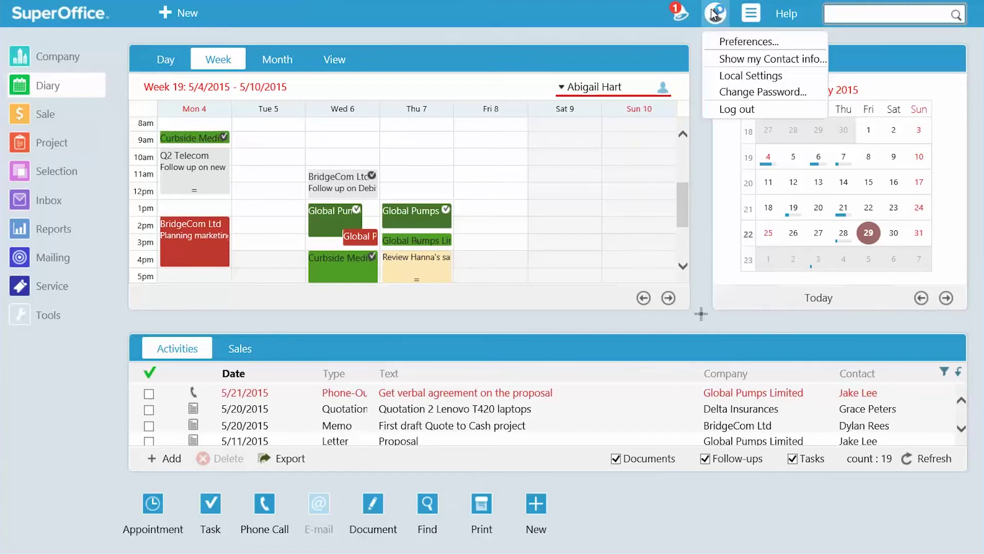
left_click(737, 108)
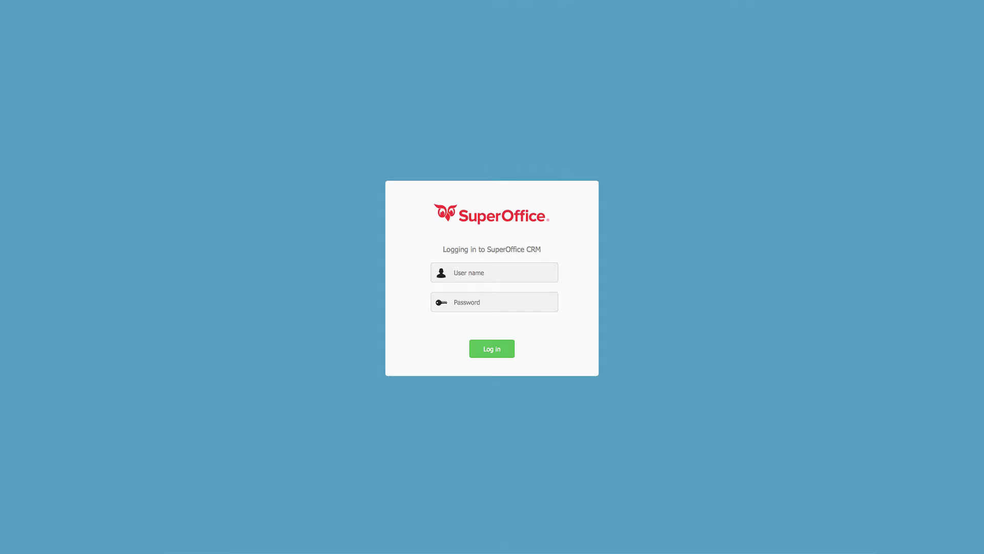